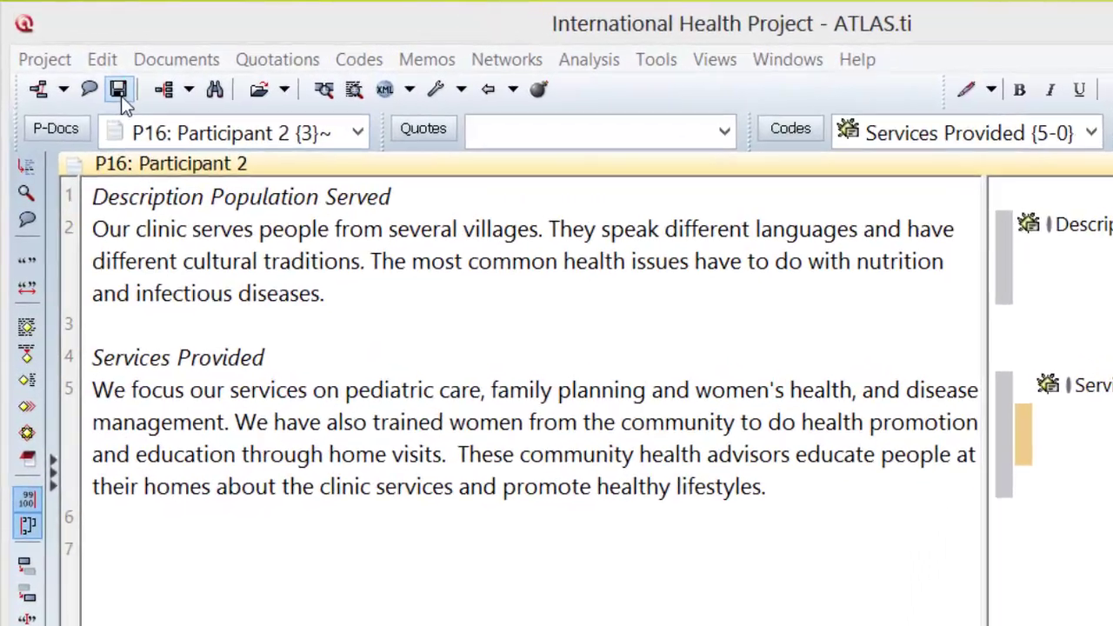
Save the project and create a copy bundle that includes all its documents.
click(89, 68)
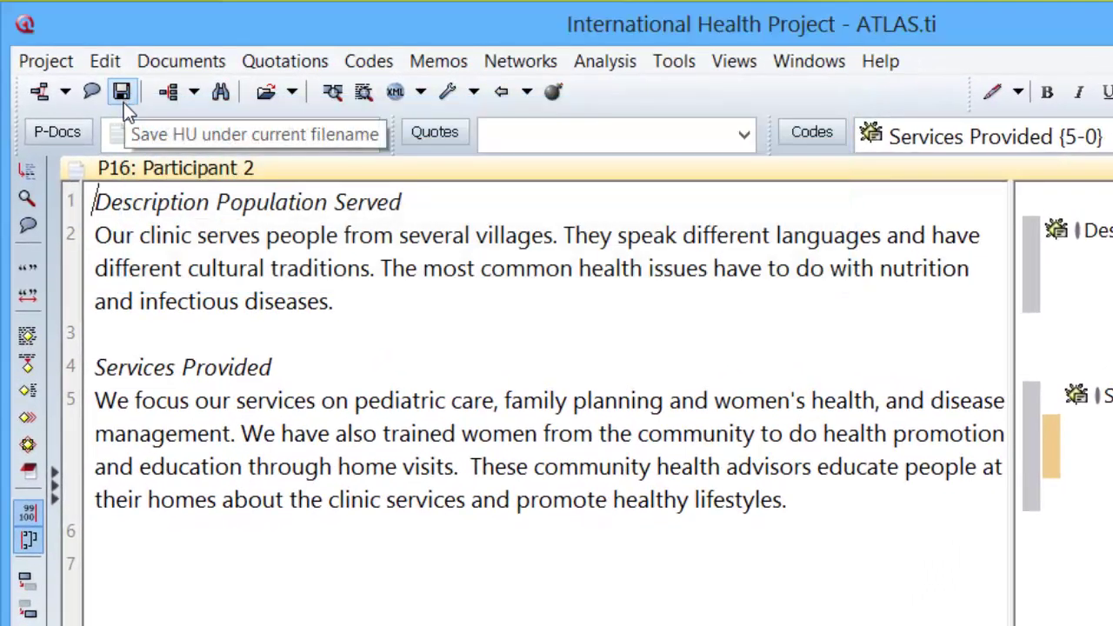
click(62, 68)
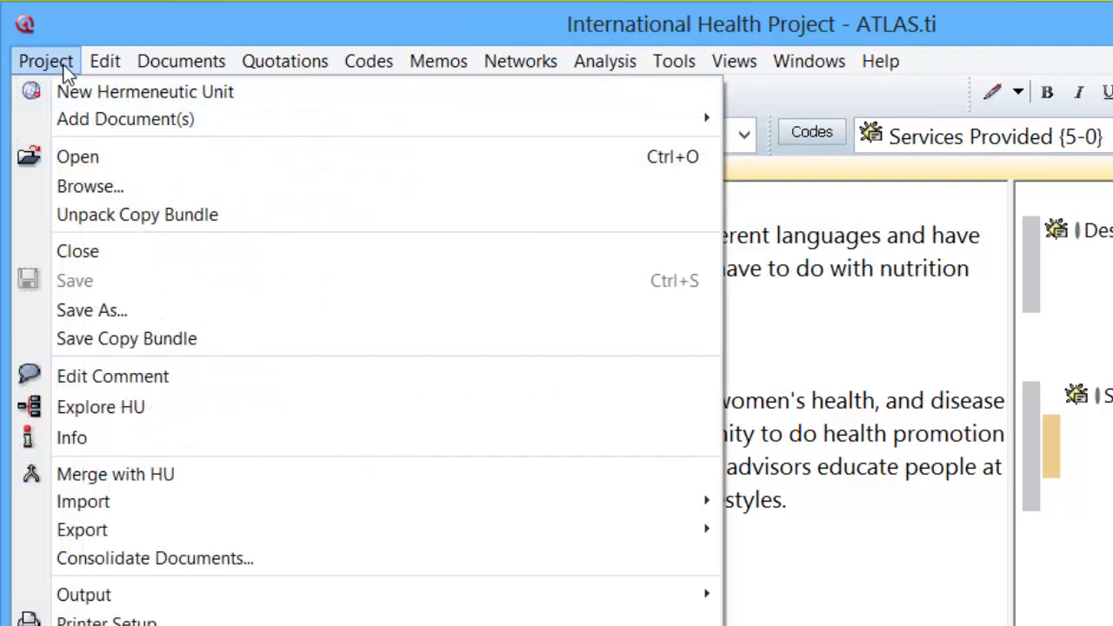
click(74, 339)
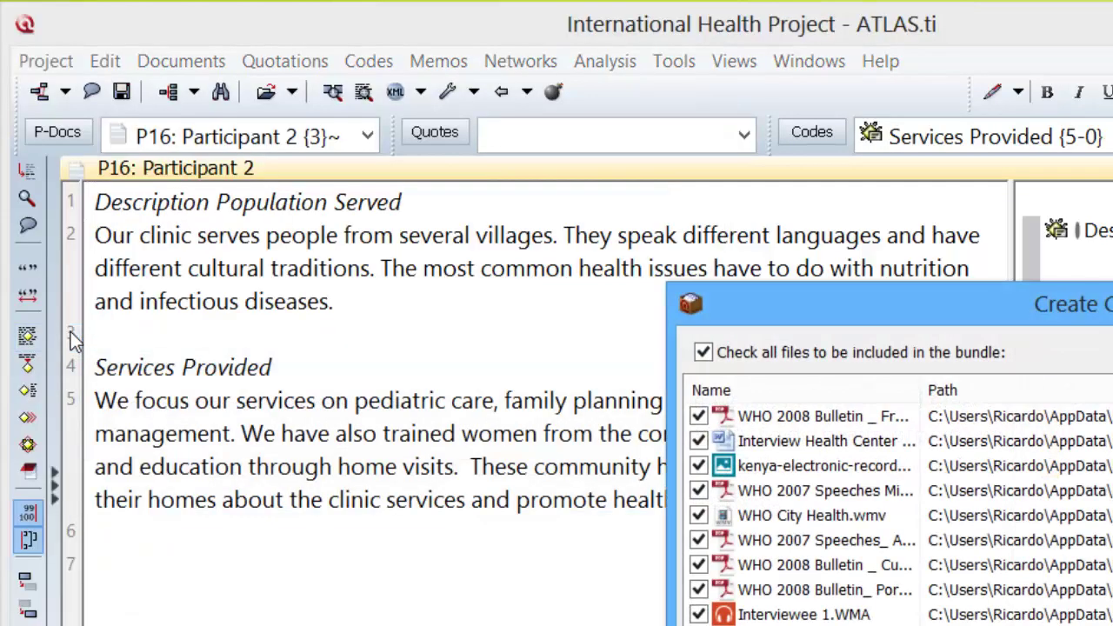
drag(850, 319, 249, 145)
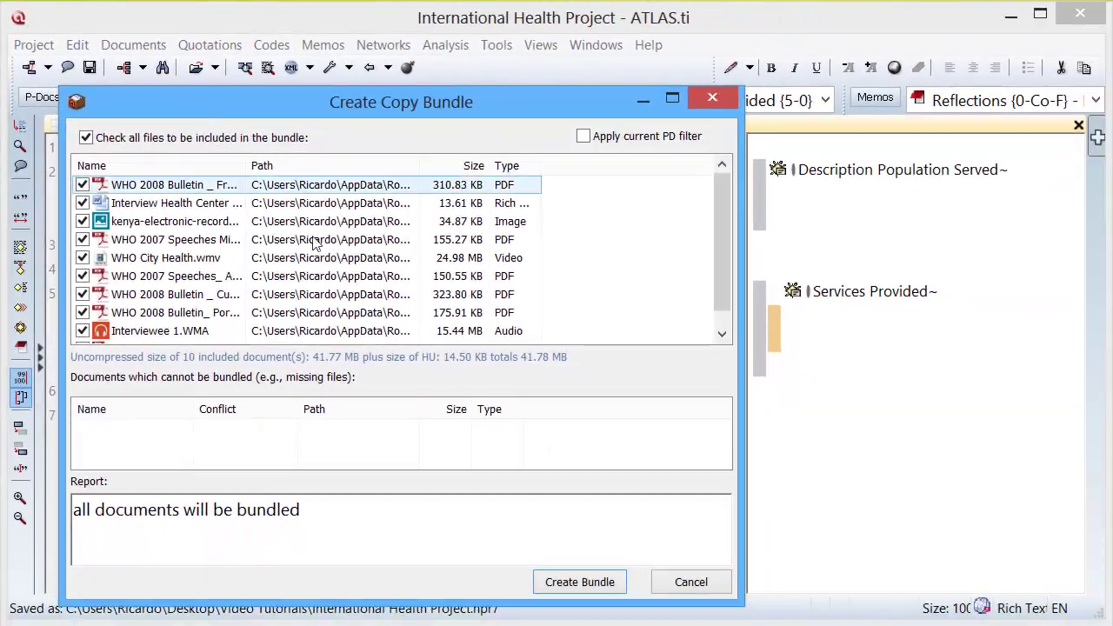
click(556, 589)
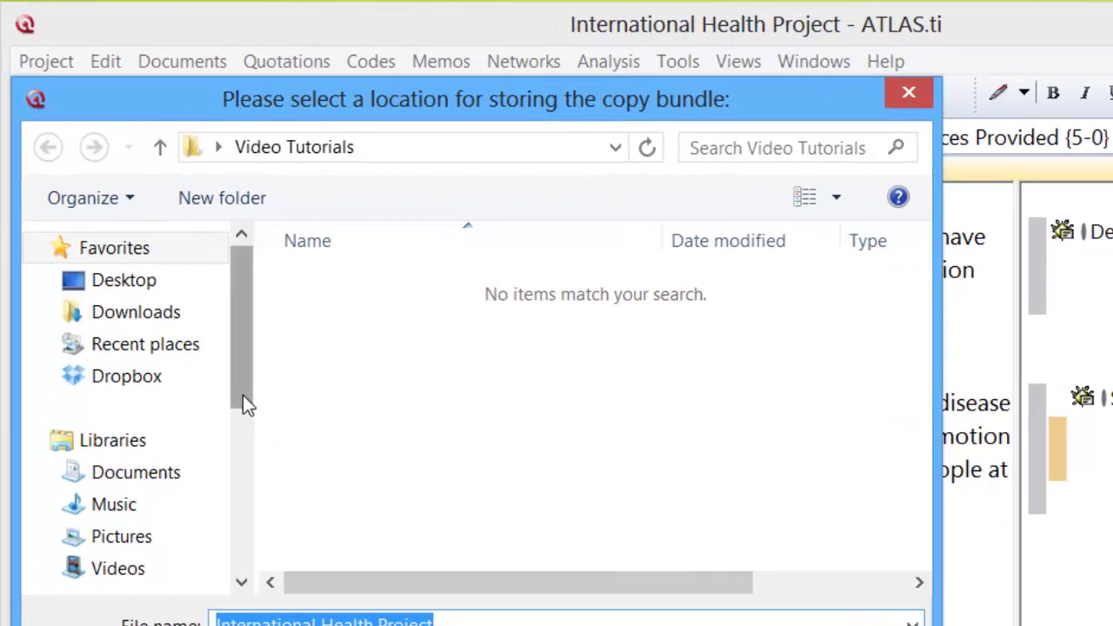
Save the bundle as 'International Health Project-July 23 2013' in the Copy Bunde files folder on SecureGuard (E:).
drag(178, 296, 174, 319)
drag(236, 435, 216, 525)
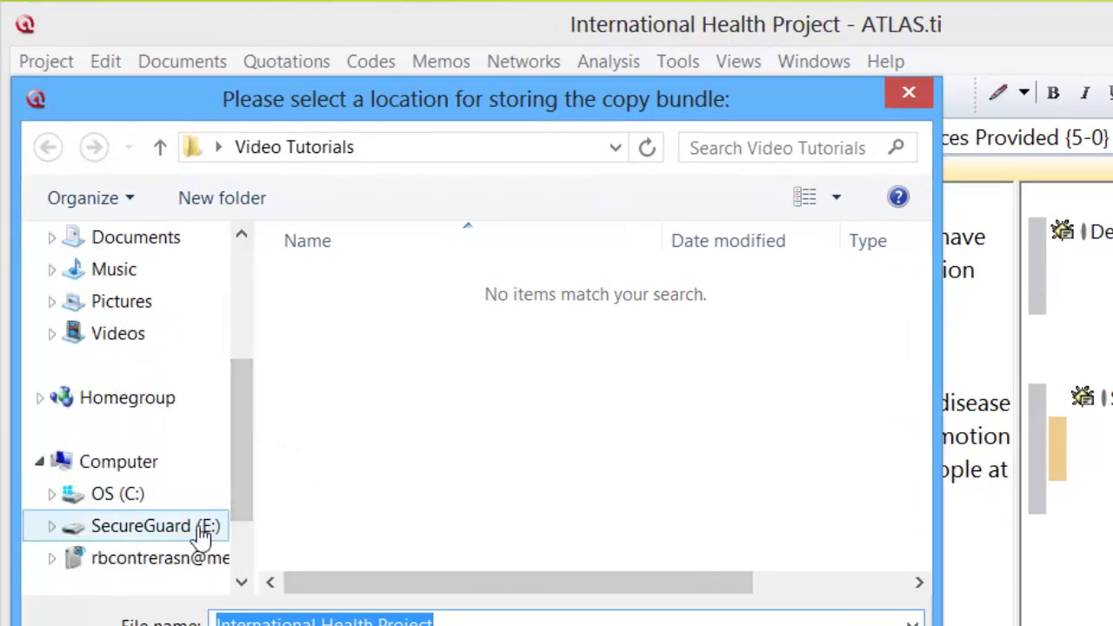
click(200, 528)
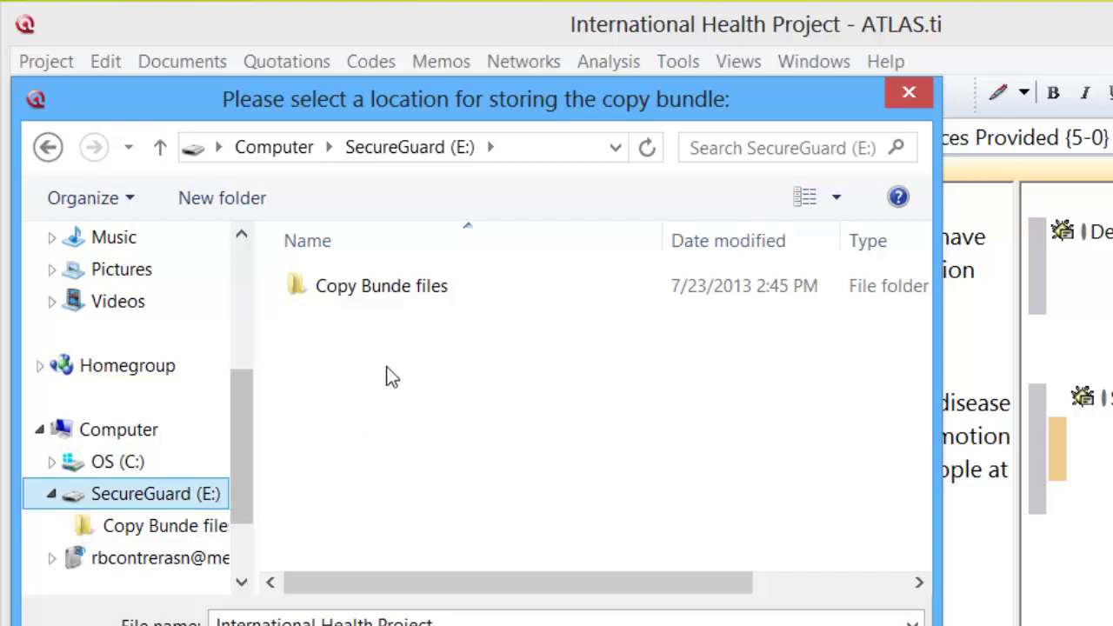
double_click(421, 292)
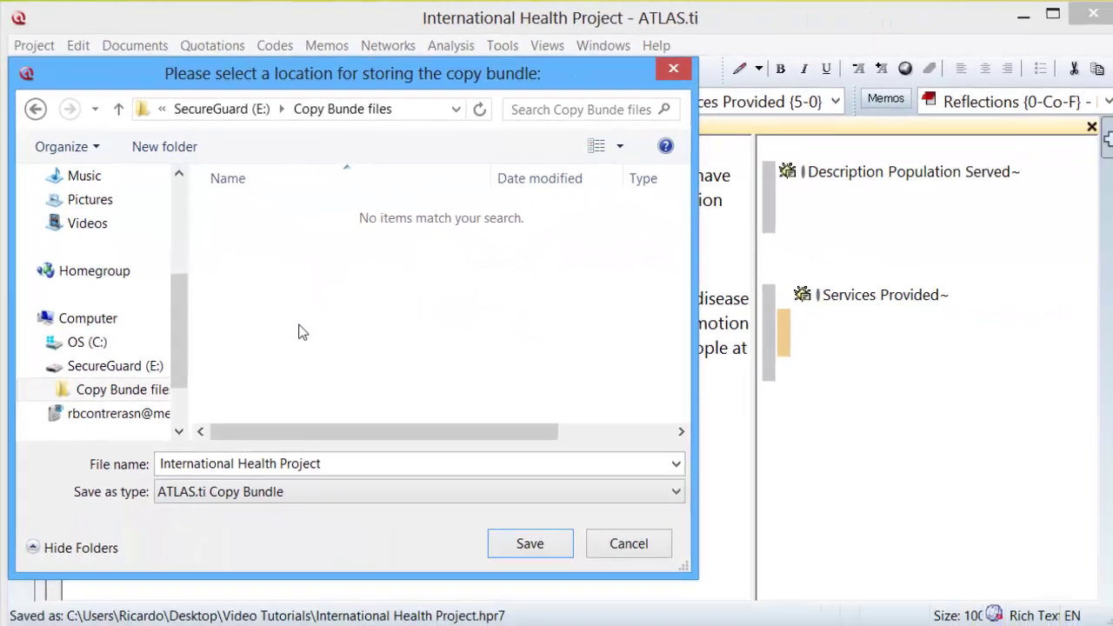
click(340, 470)
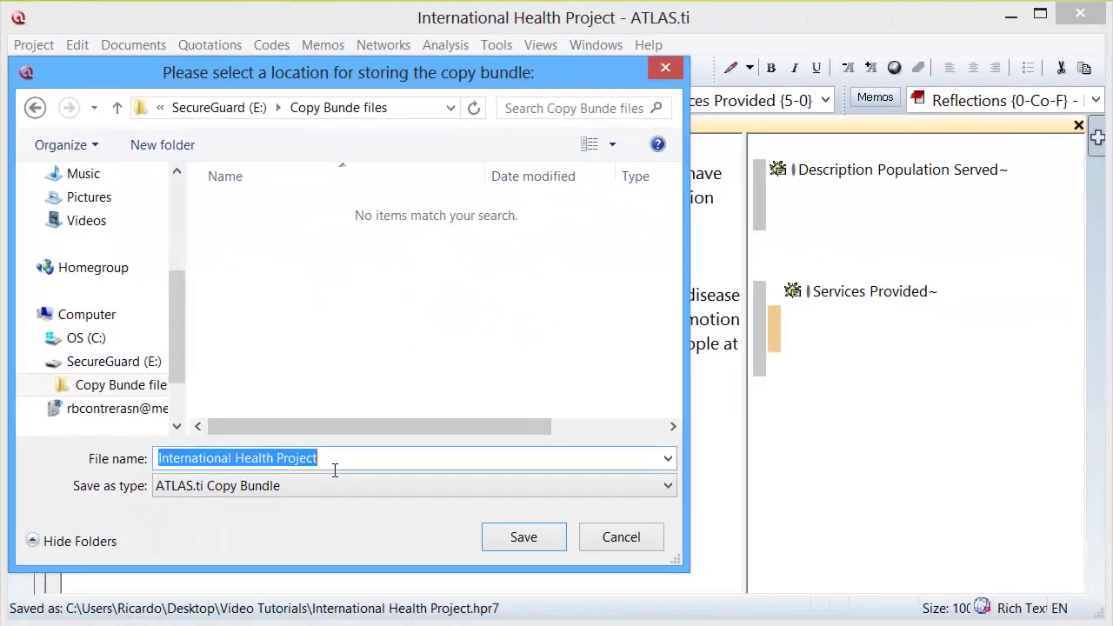
click(335, 469)
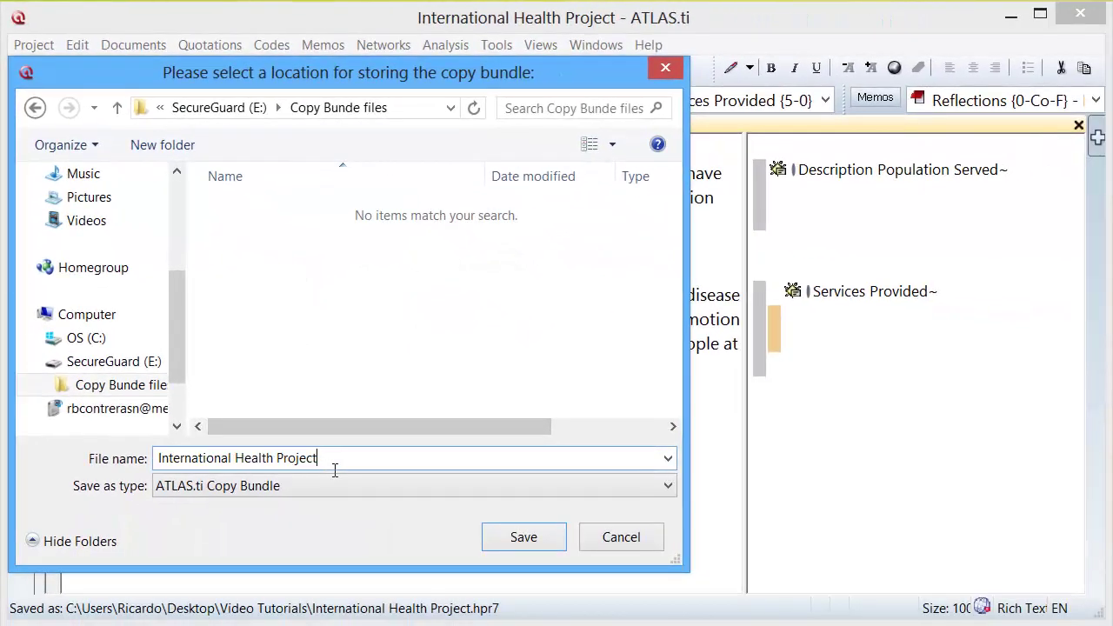
text(-July 23 2013)
click(508, 538)
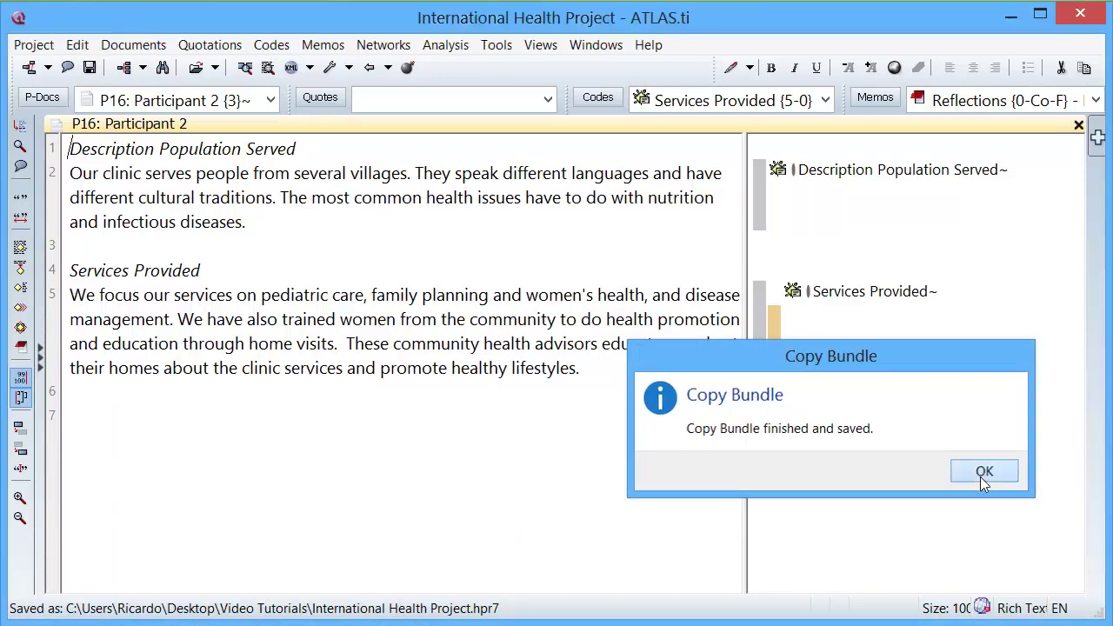
Dismiss the bundle confirmation and close the International Health Project.
click(981, 473)
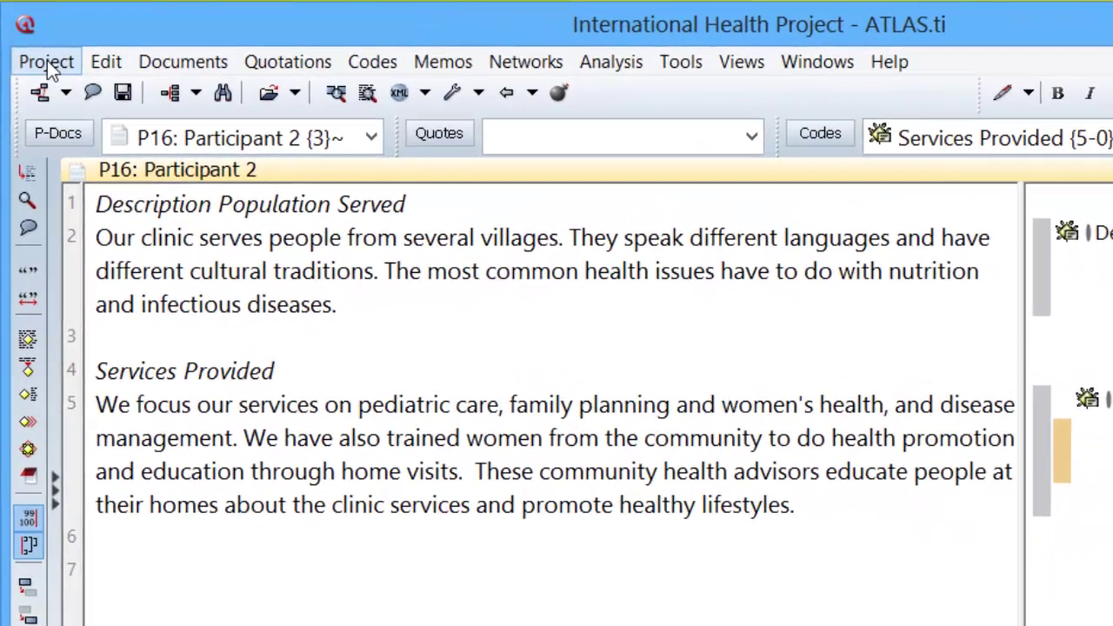
click(39, 52)
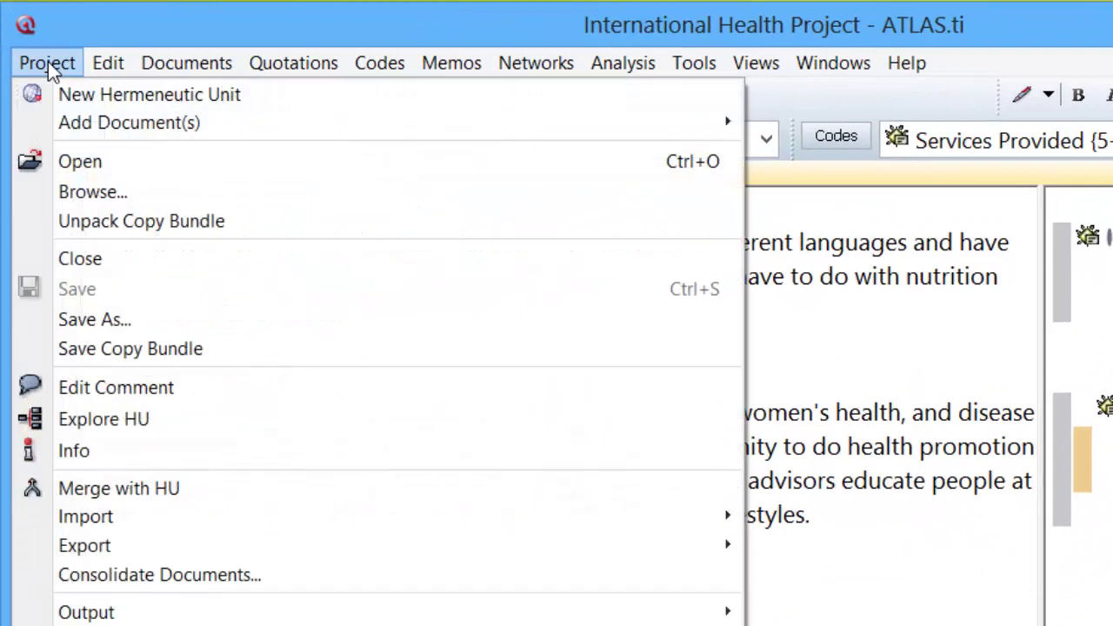
click(65, 259)
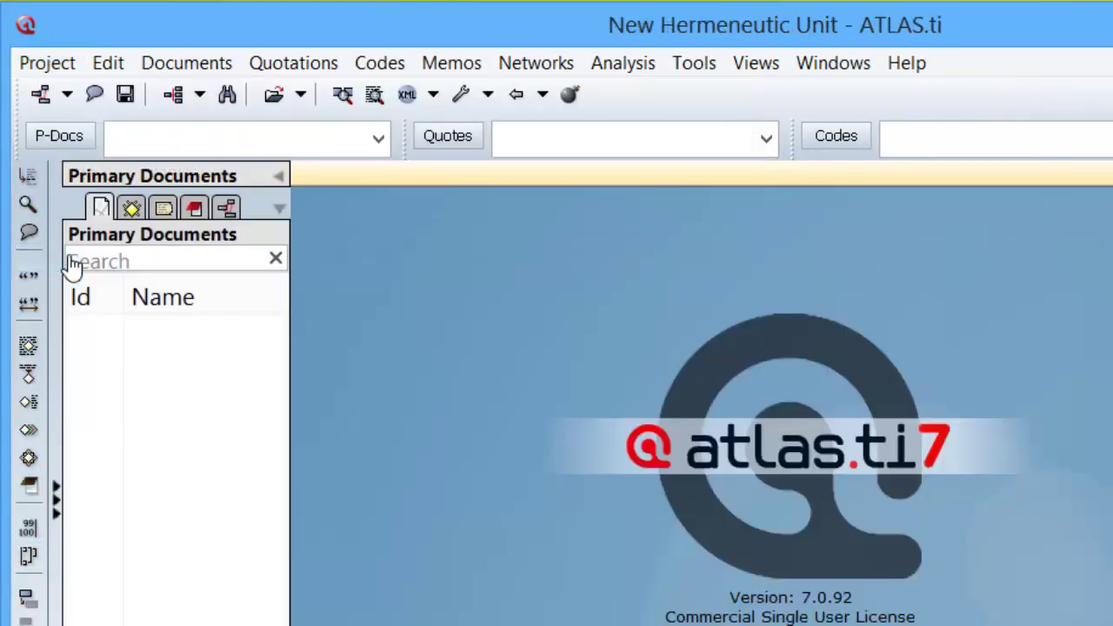
click(41, 61)
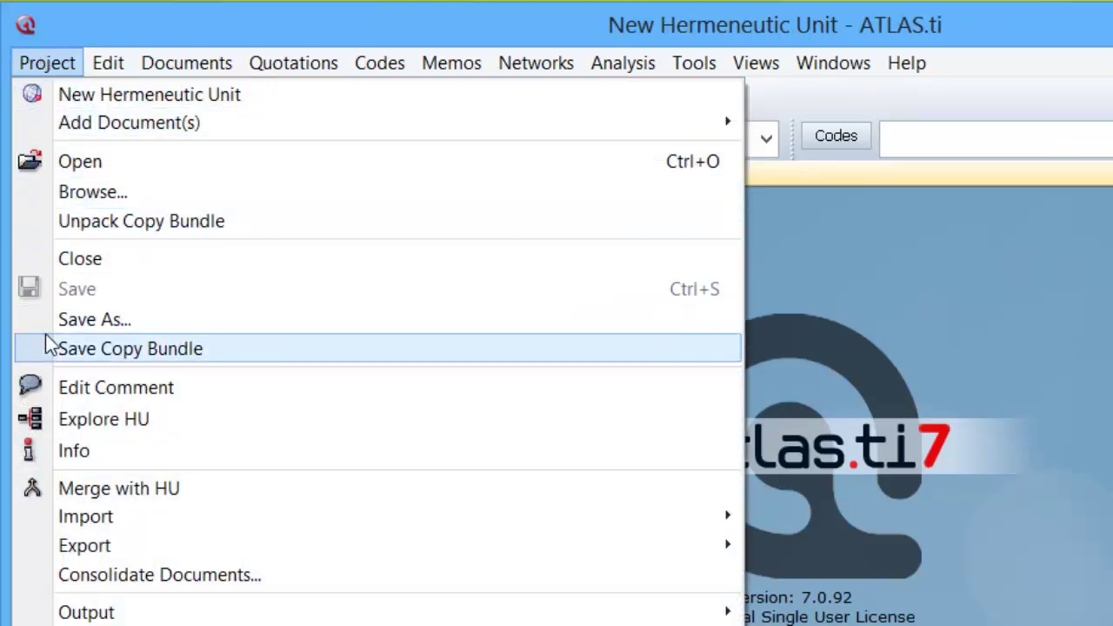
Load the International Health Project-July 23 2013 bundle from E:\Copy Bunde files for unpacking.
click(100, 222)
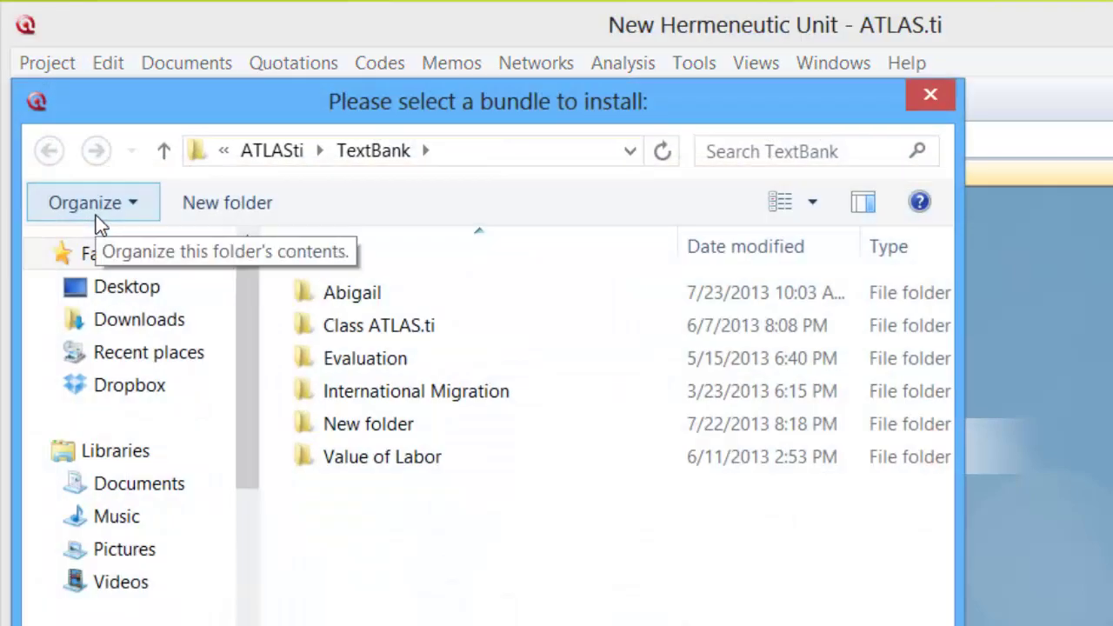
drag(240, 388, 238, 509)
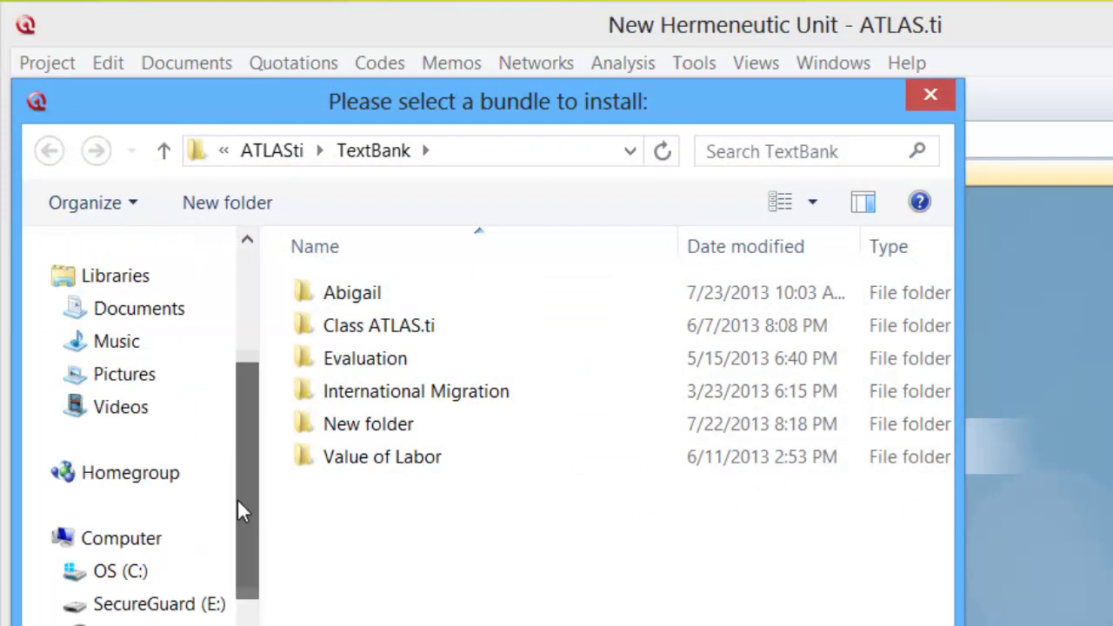
click(170, 608)
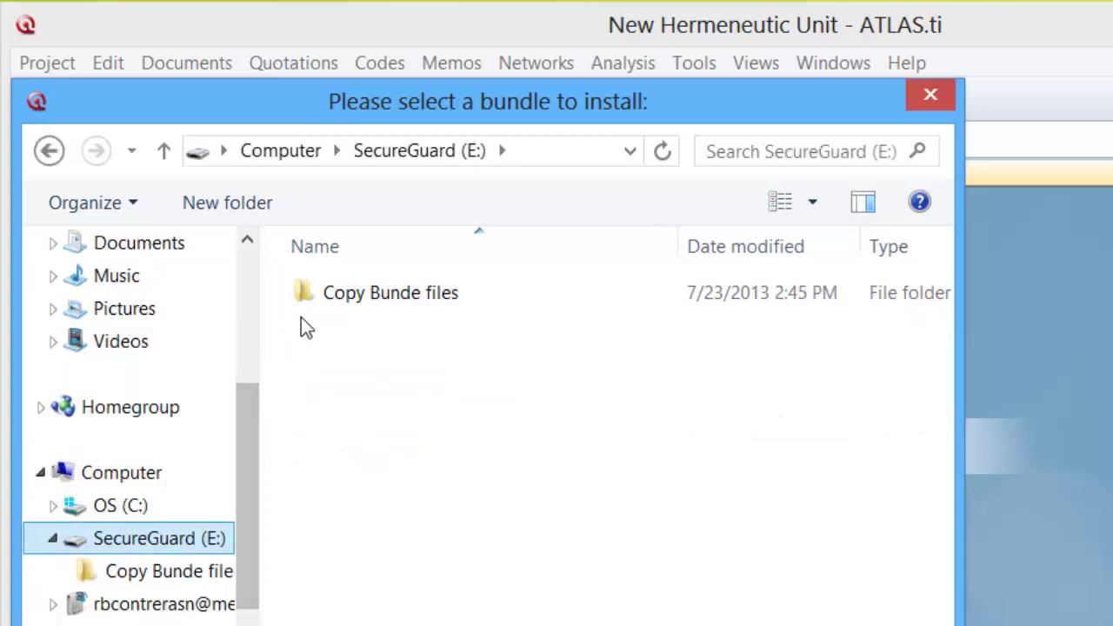
double_click(314, 295)
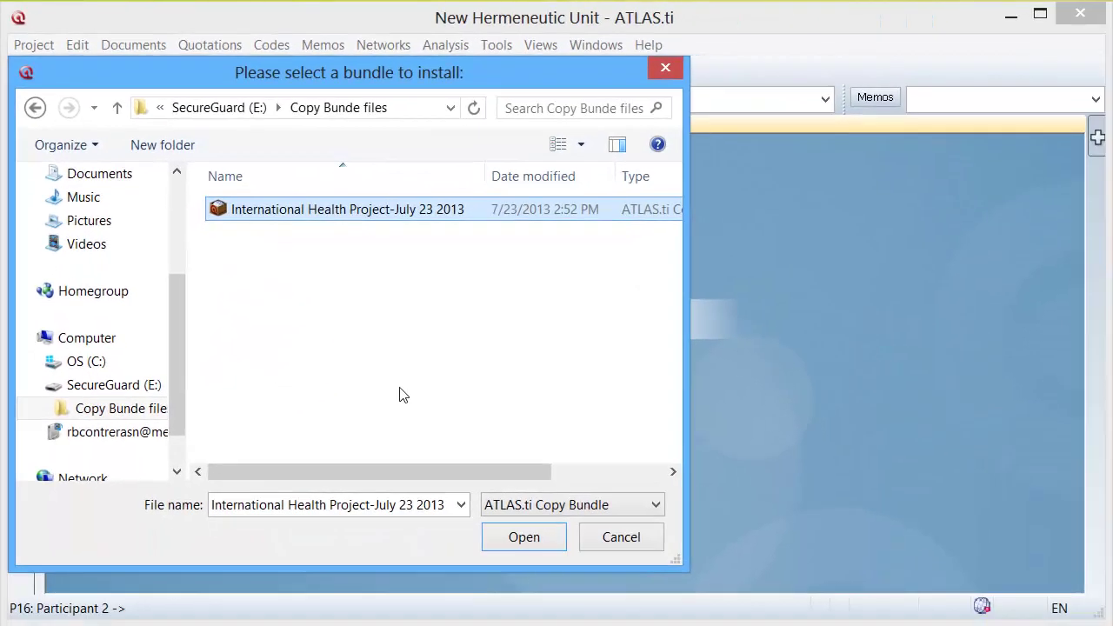
click(524, 539)
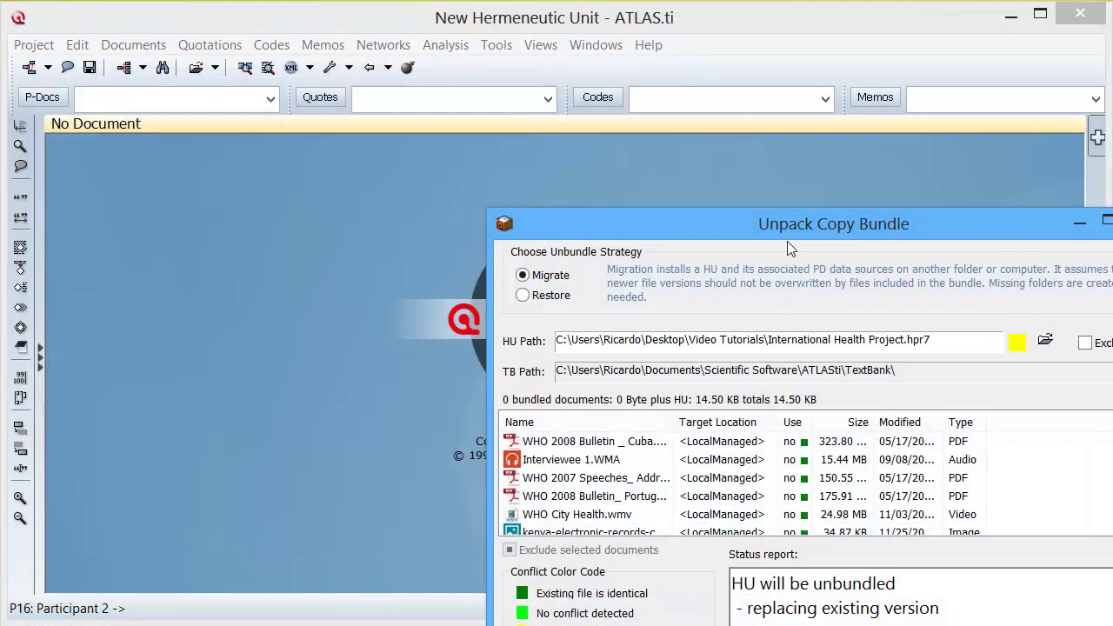
Unbundle the project to Desktop\International Health Project.hpr7, skipping the 10 identical documents.
drag(786, 227, 346, 135)
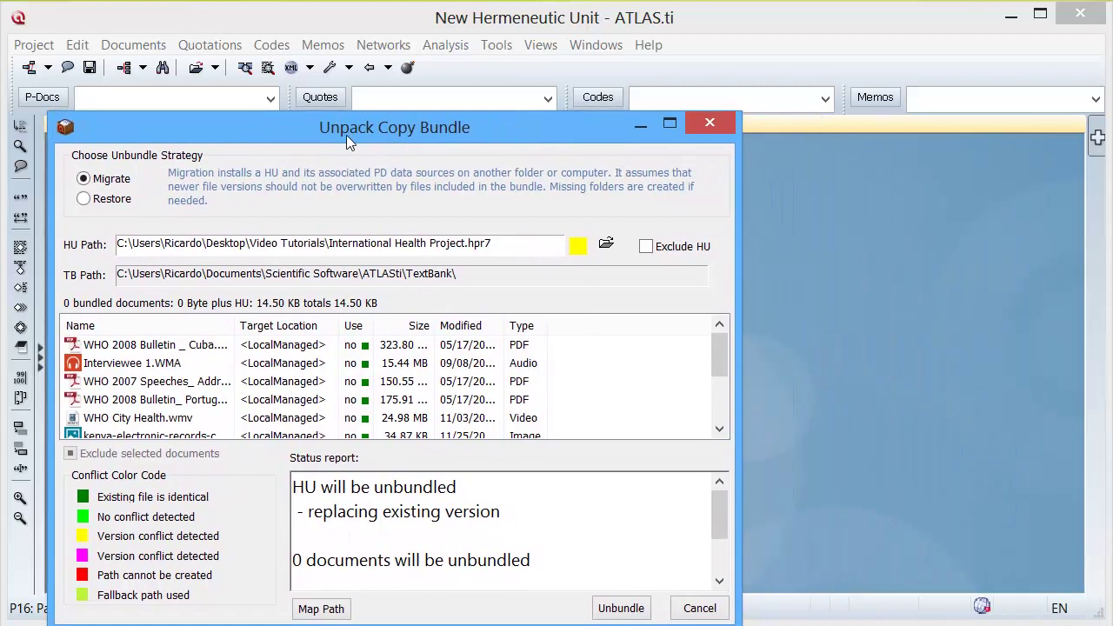
click(606, 246)
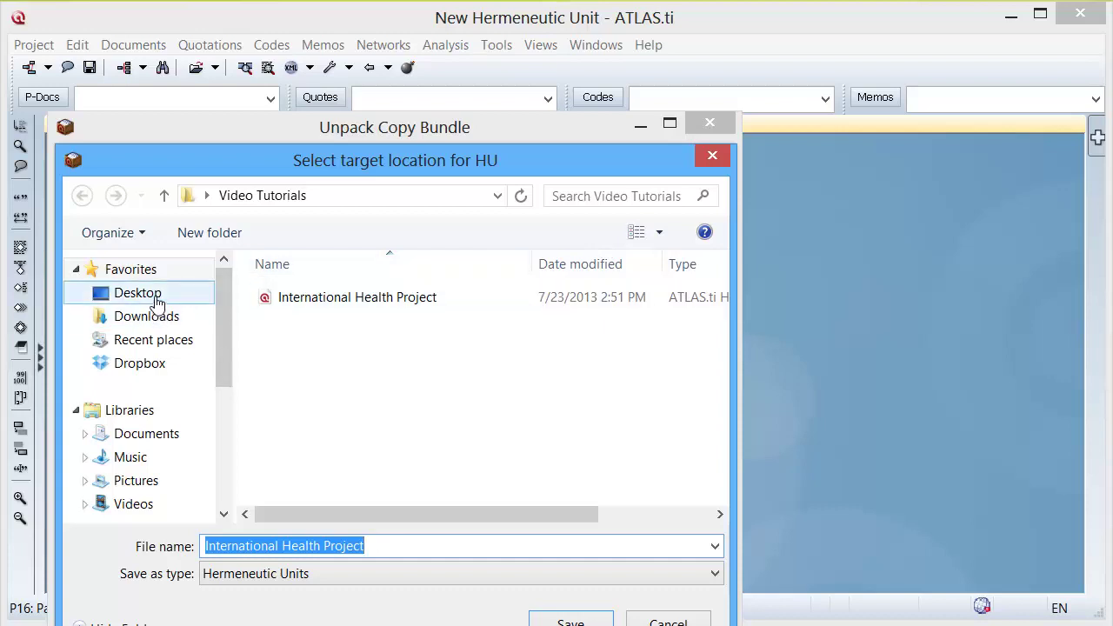
click(154, 294)
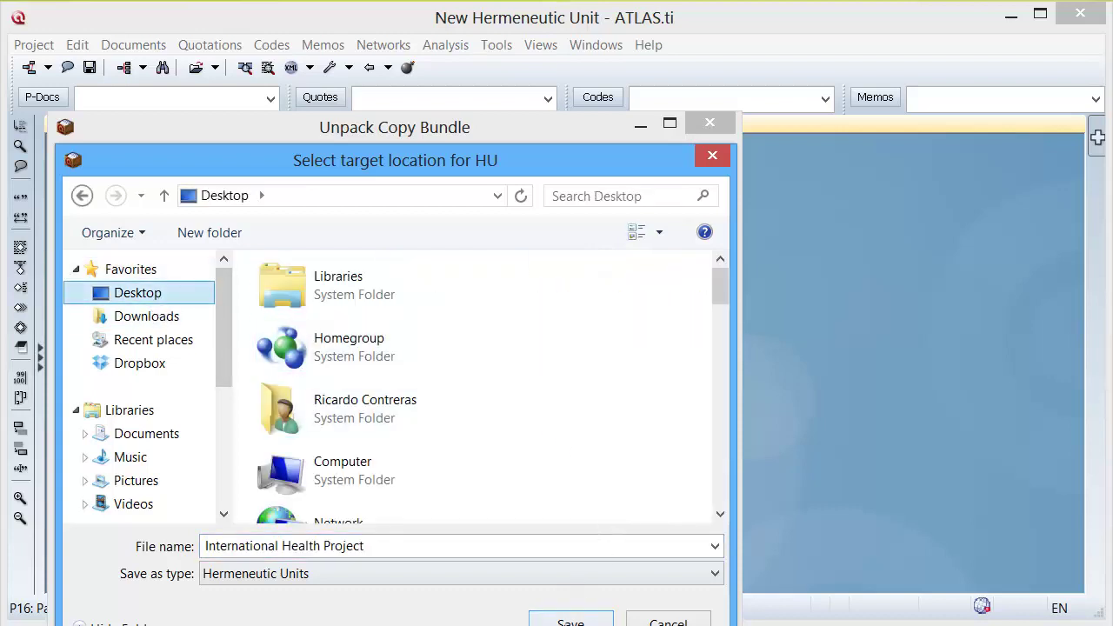
click(595, 619)
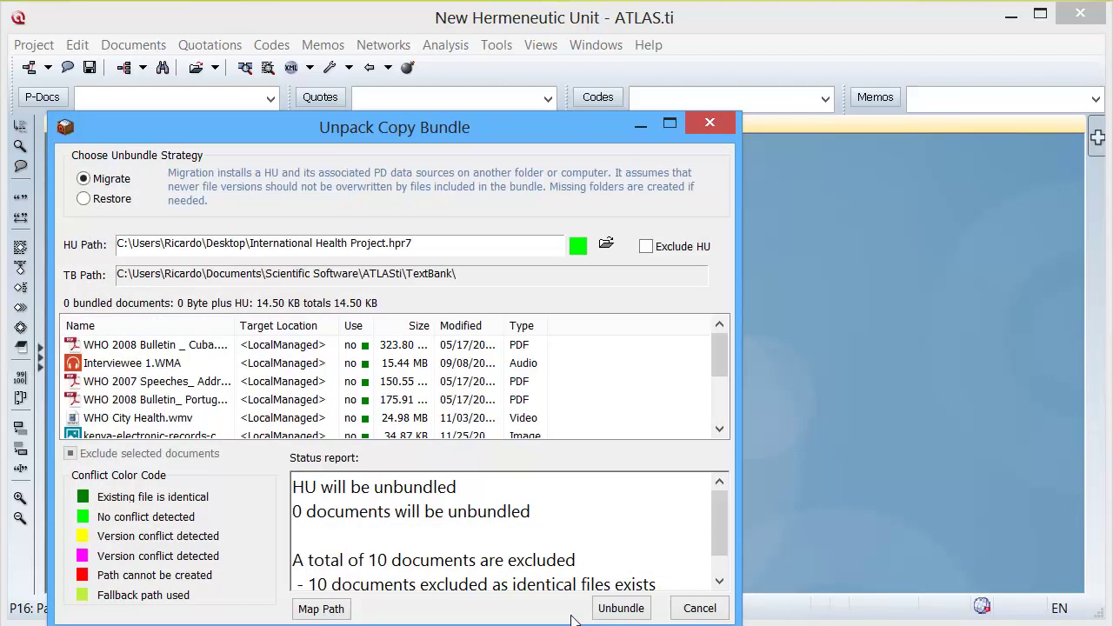
click(622, 610)
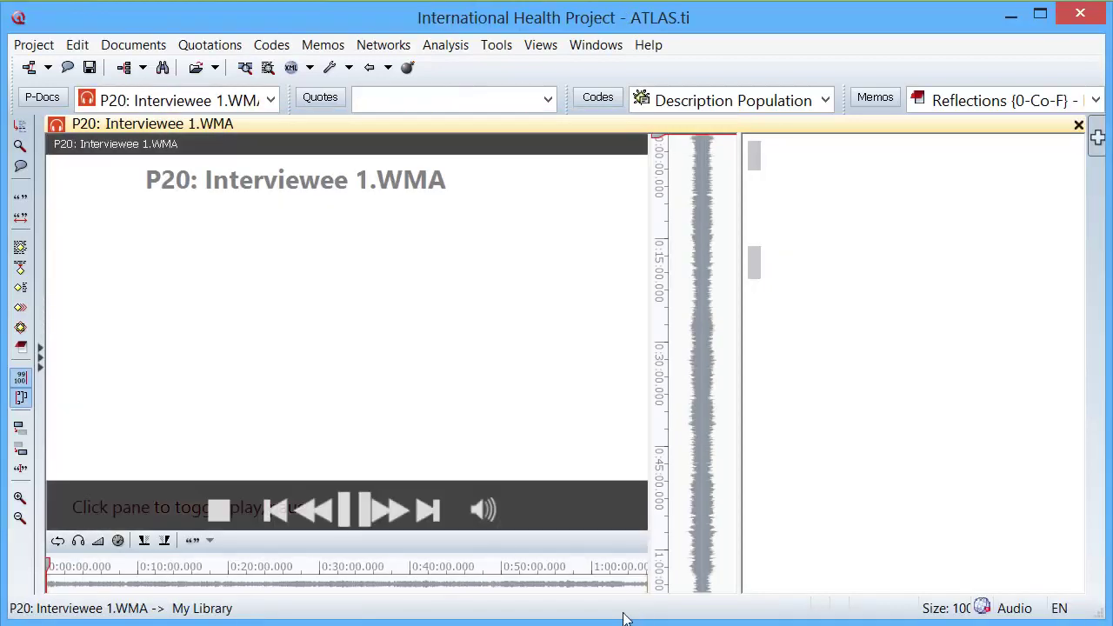
Toggle the interview audio, then switch documents from P20 to P16: Participant 2 and on to P15: Participant 1.
click(373, 369)
click(239, 99)
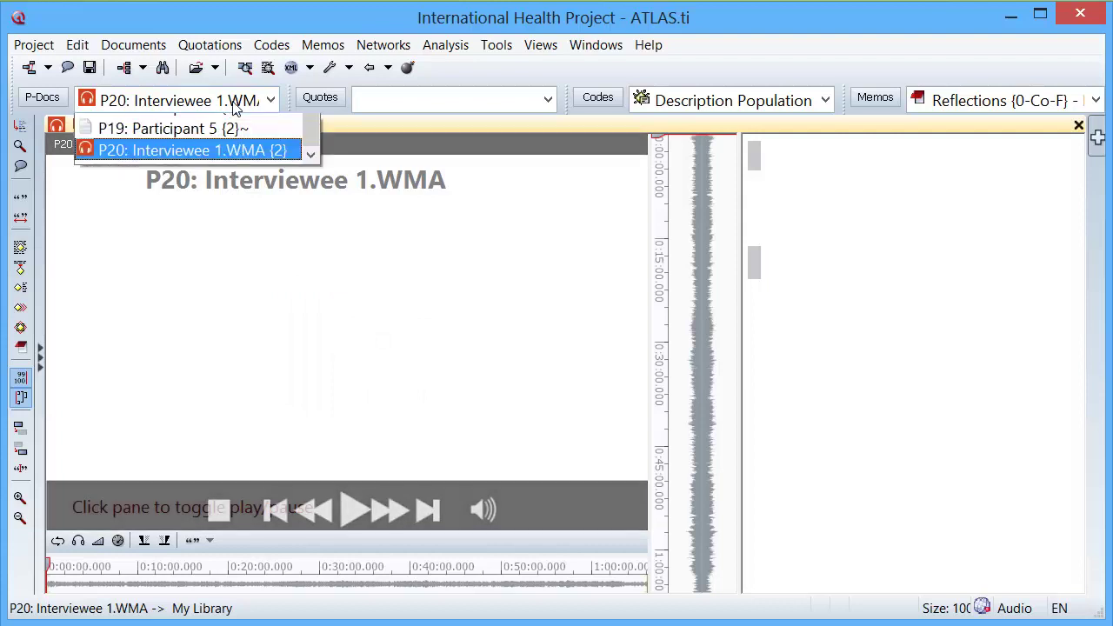
click(214, 145)
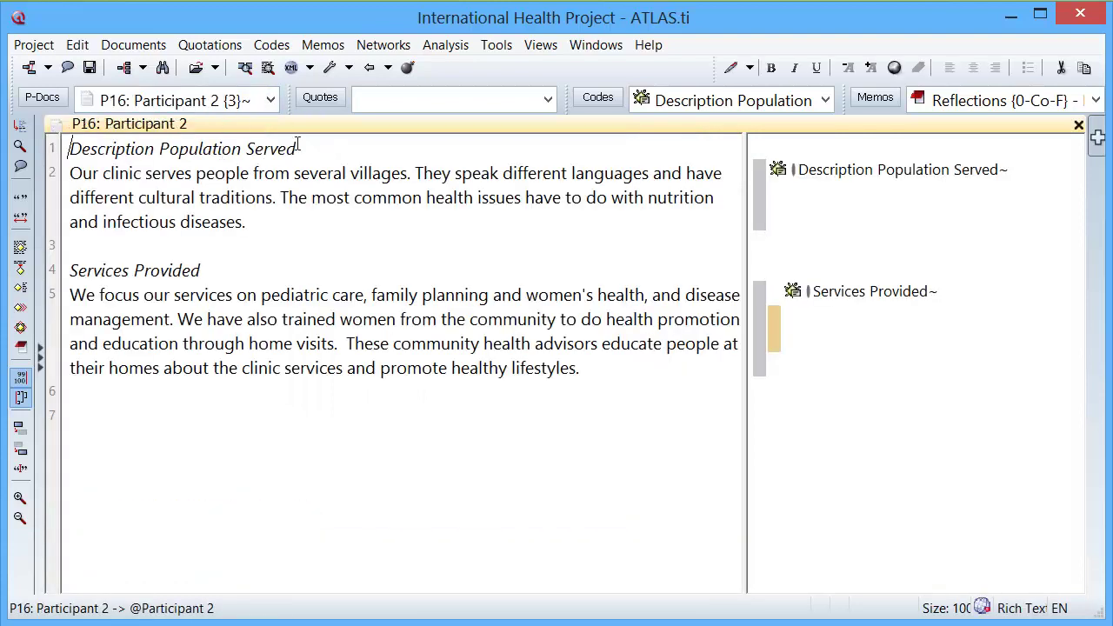
click(270, 101)
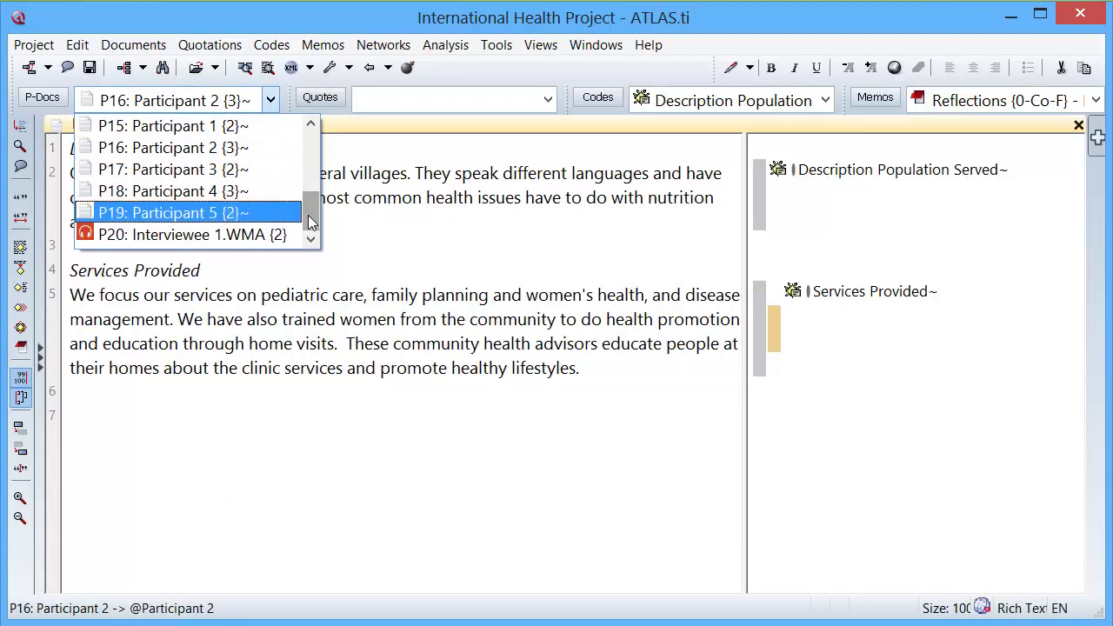
drag(312, 209, 312, 172)
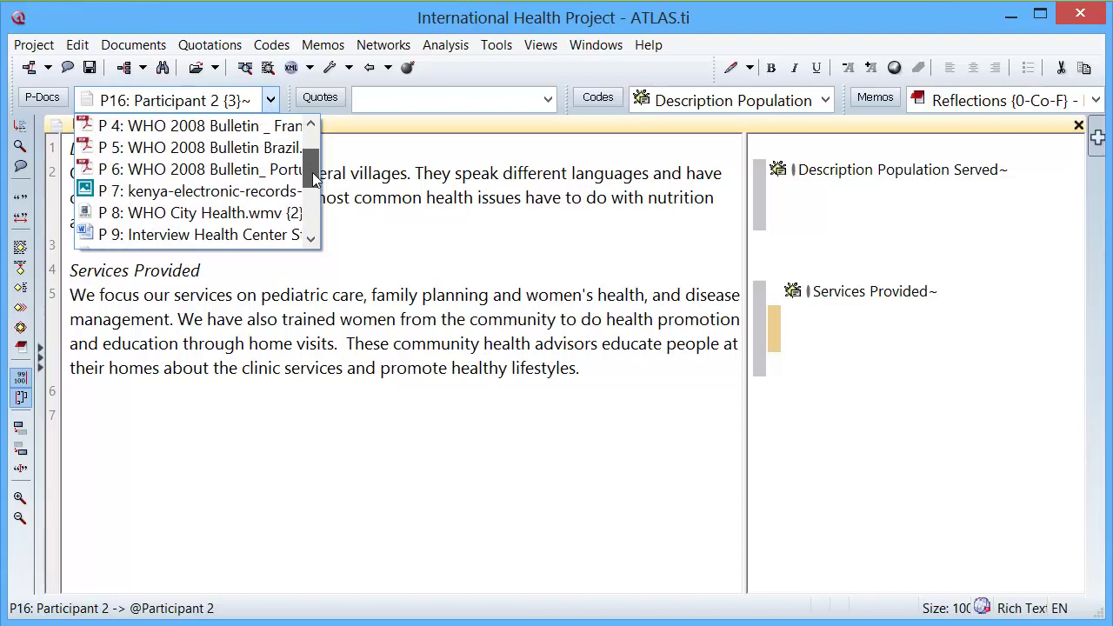
drag(313, 178, 312, 208)
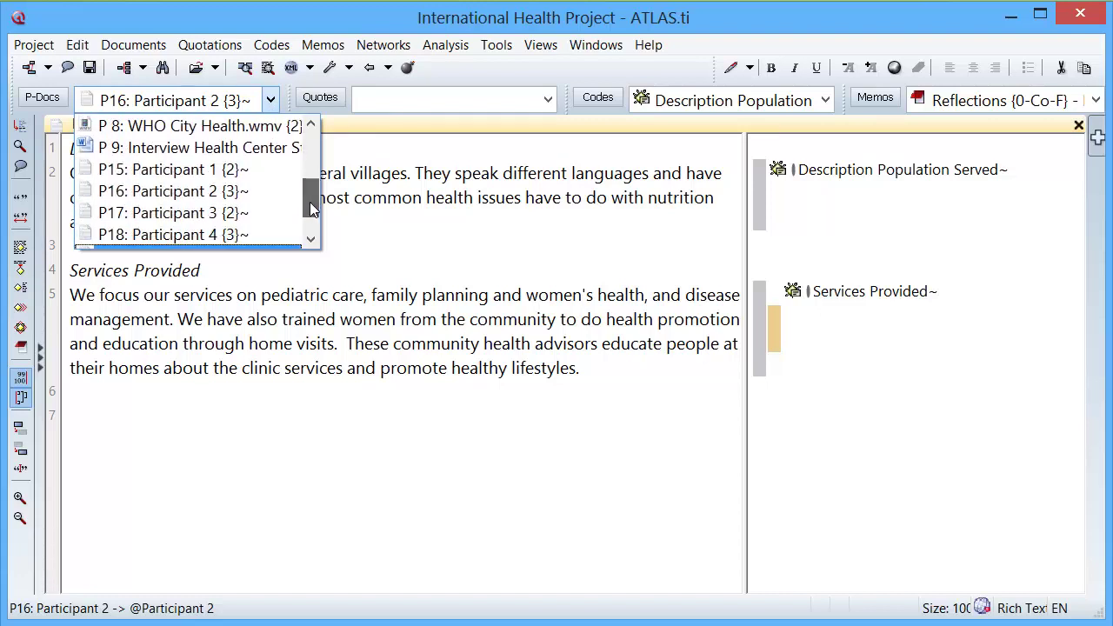
click(256, 168)
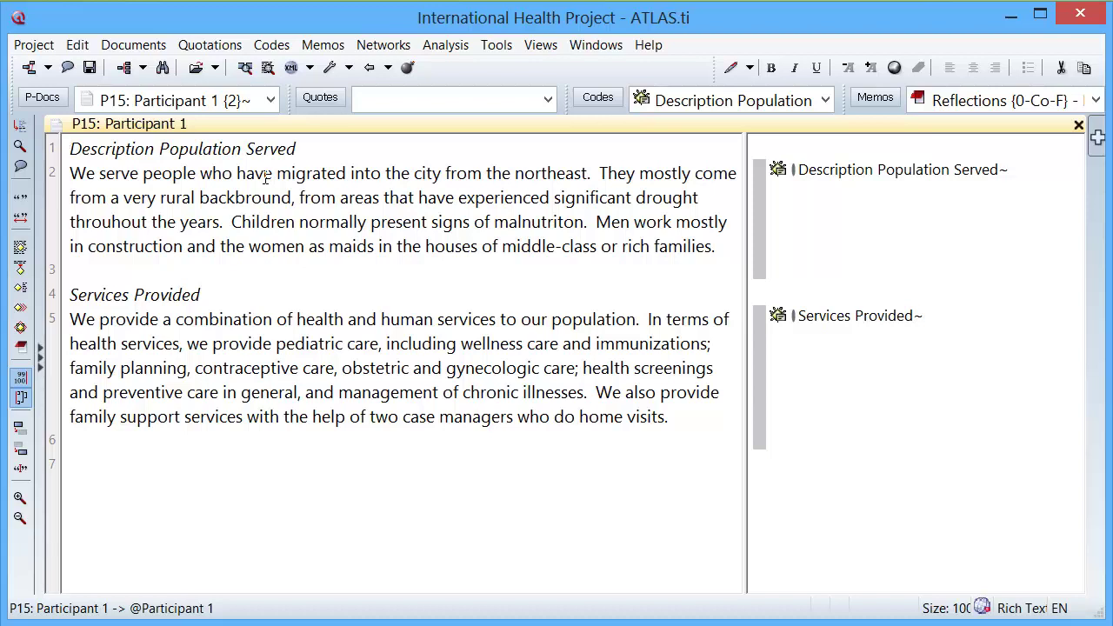
Show the Documents > New submenu with its Assign External Documents option.
click(133, 44)
mouse_move(136, 73)
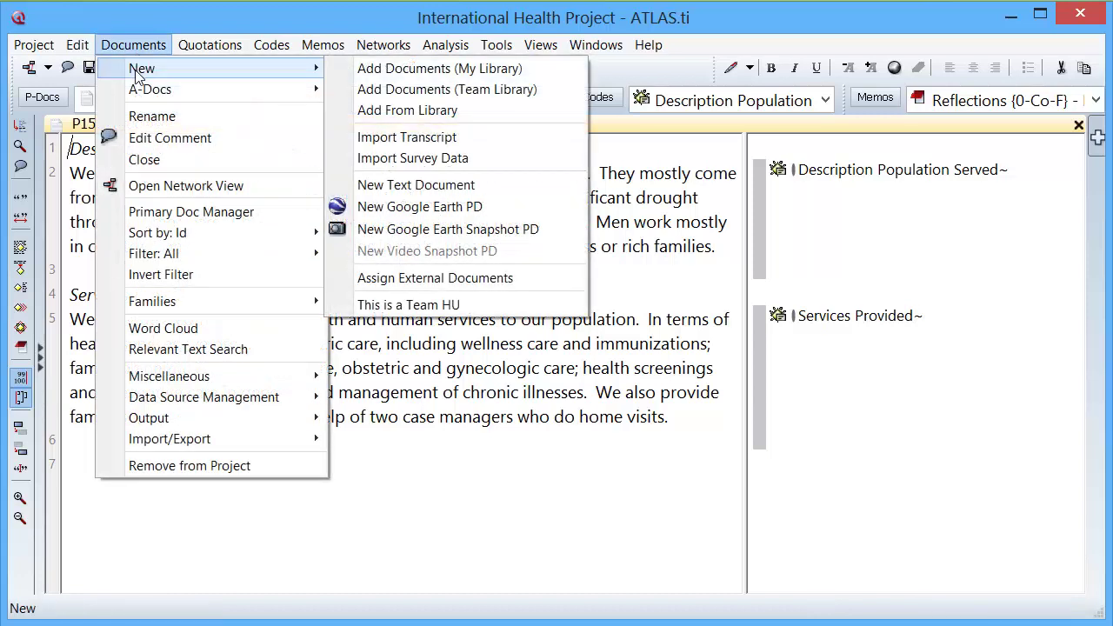